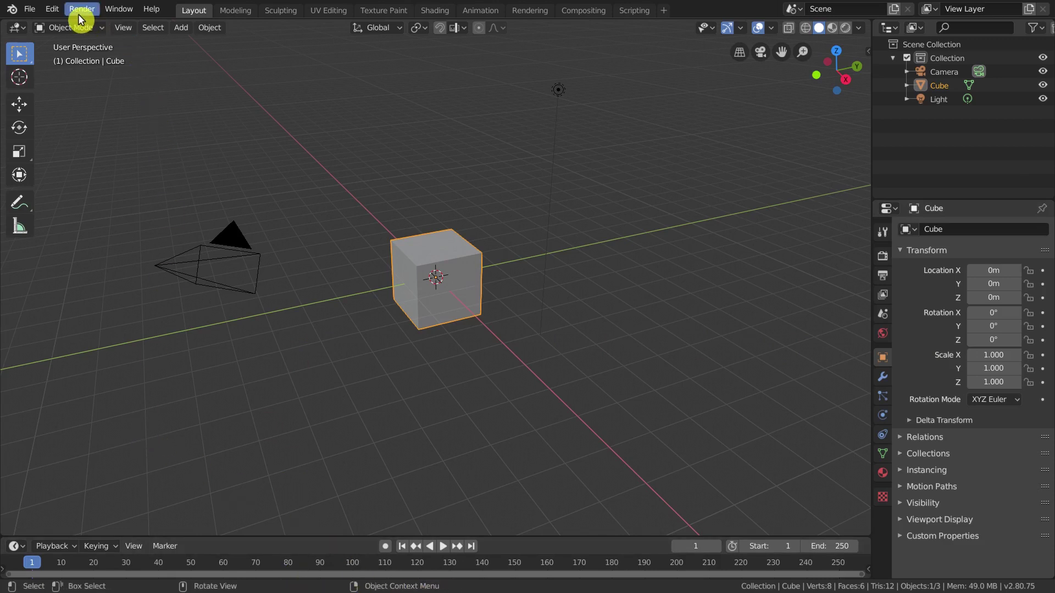
# Step: Show the File menu, tour the Modeling to Animation workspaces, then return to Layout
pyautogui.click(33, 12)
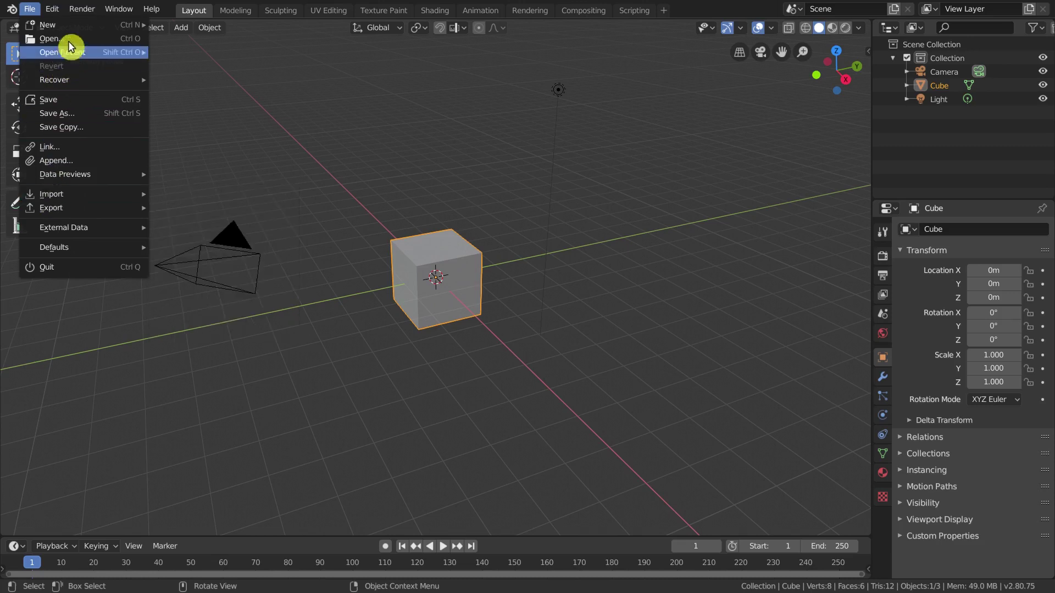
pyautogui.moveTo(235, 9)
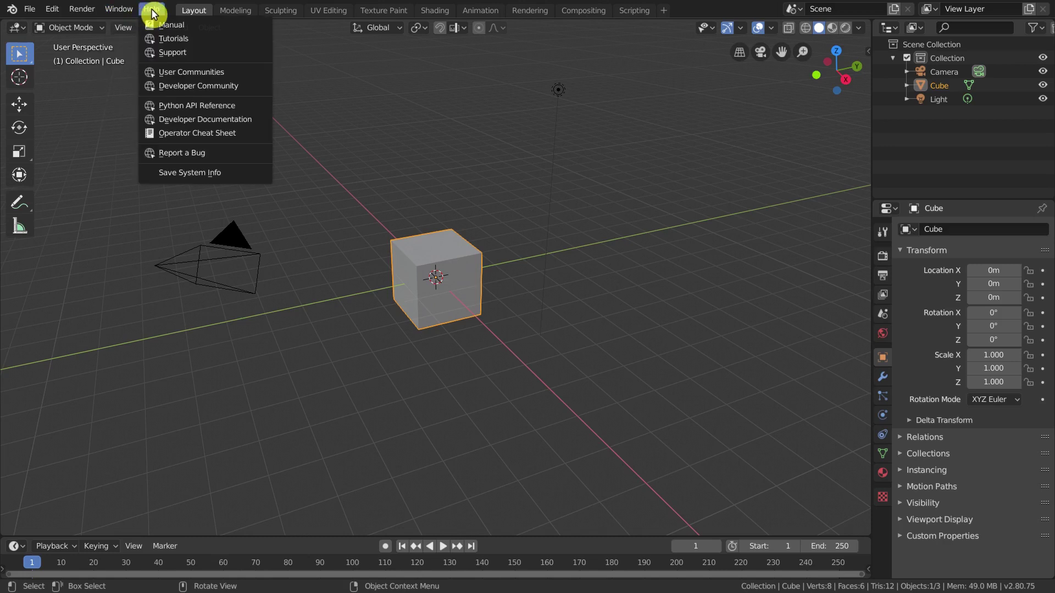
pyautogui.click(226, 11)
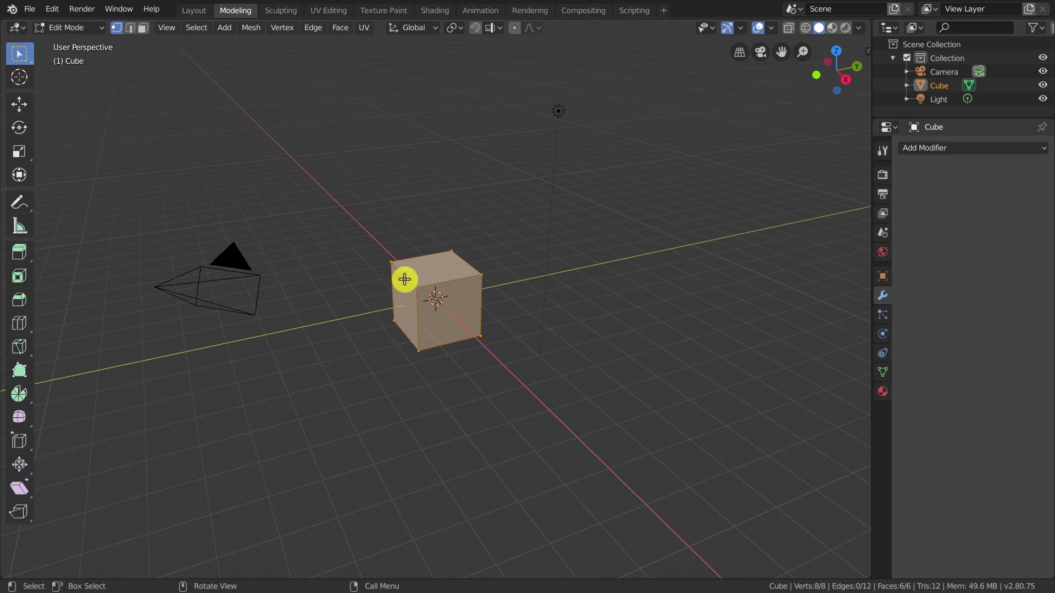
pyautogui.click(281, 11)
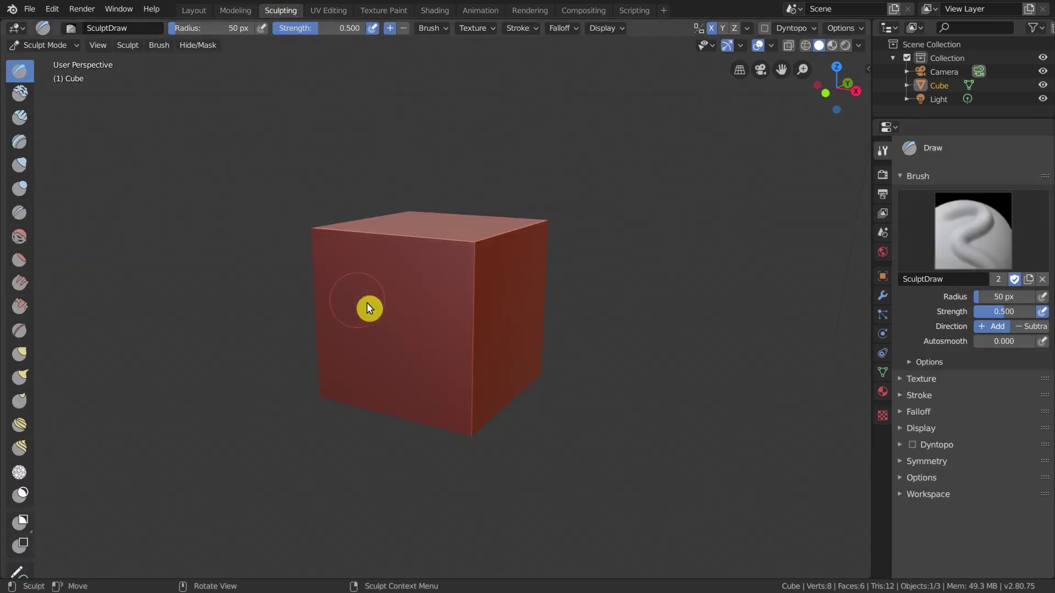
pyautogui.click(388, 11)
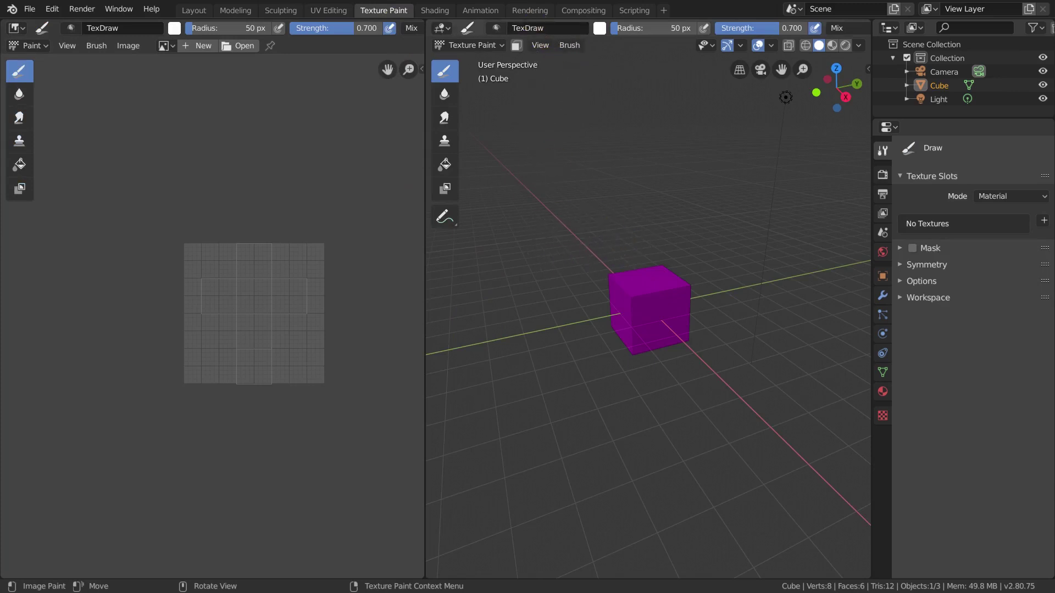
pyautogui.click(530, 11)
pyautogui.click(583, 11)
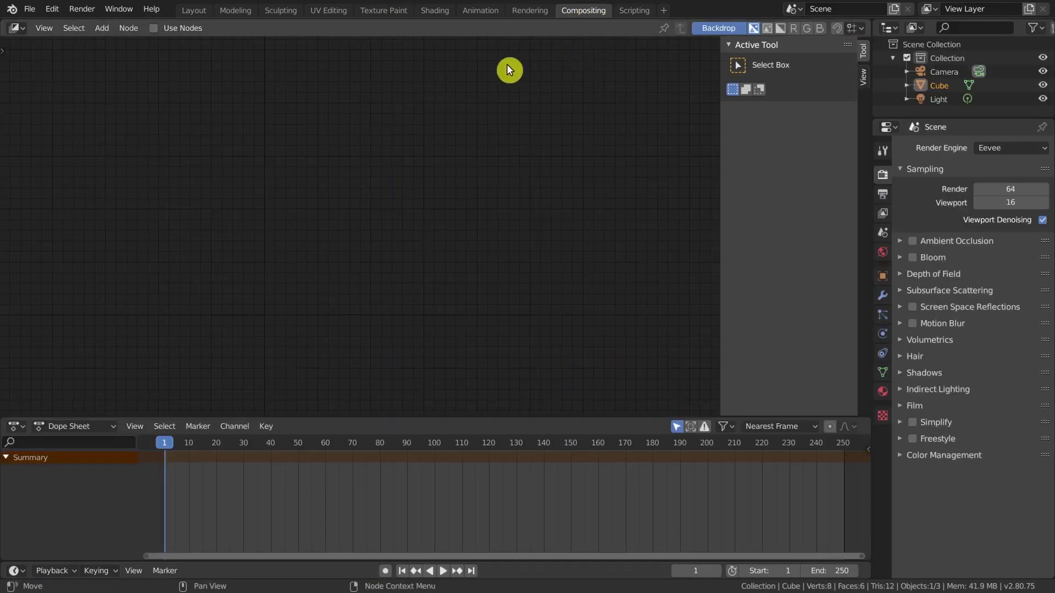
pyautogui.doubleClick(479, 10)
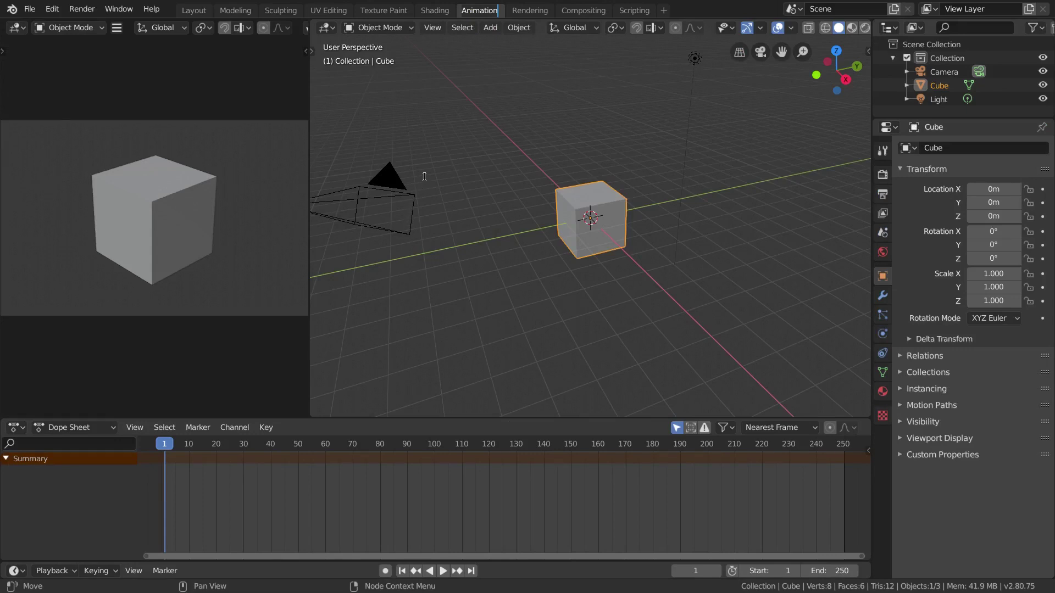
pyautogui.click(192, 10)
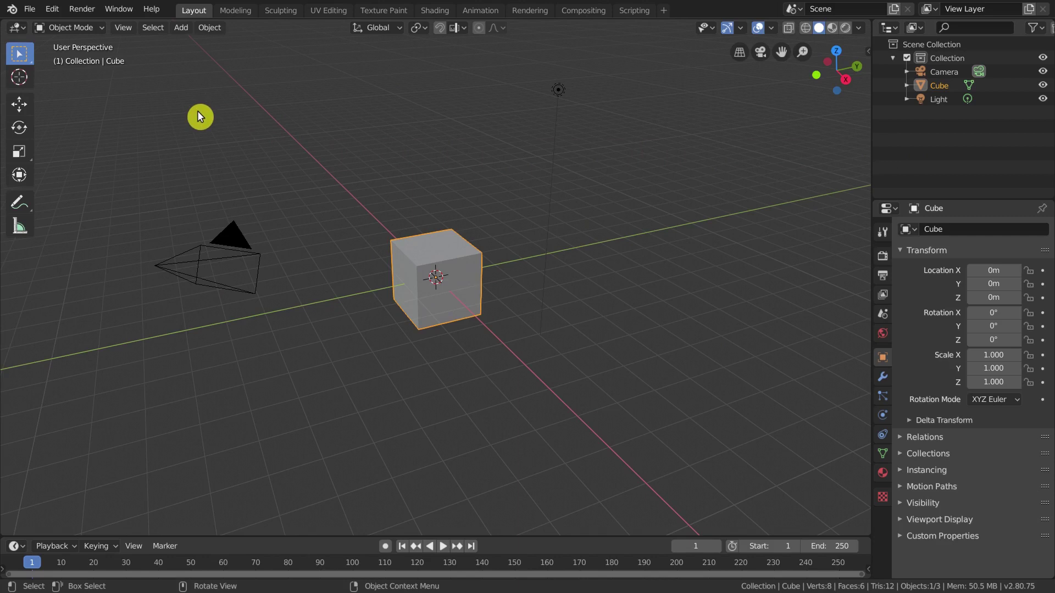
# Step: Make the main area a UV Editor, zoom its grid, then switch it to Shader Editor
pyautogui.click(16, 27)
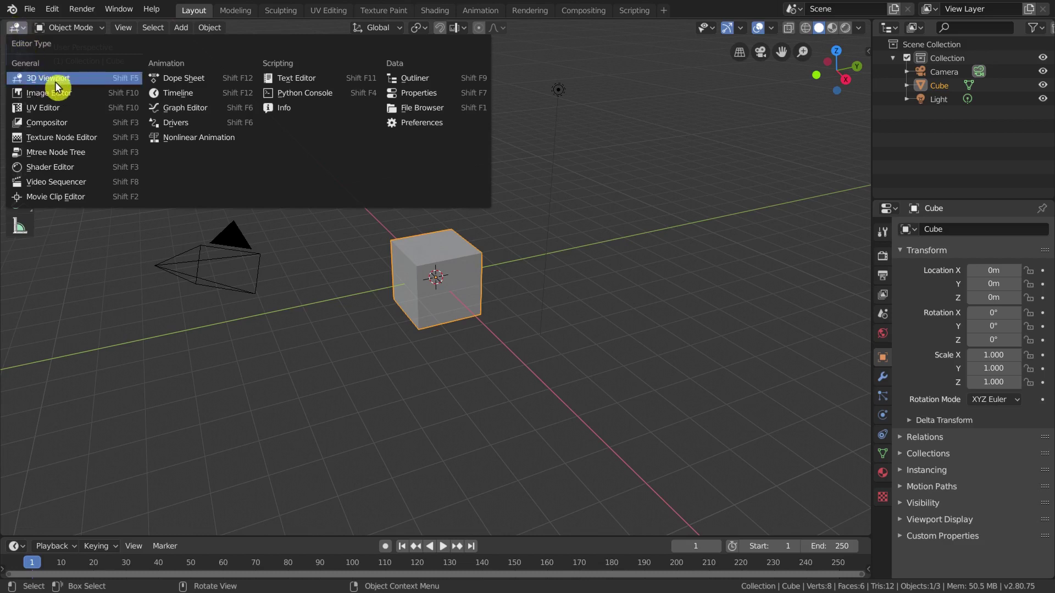
pyautogui.click(63, 110)
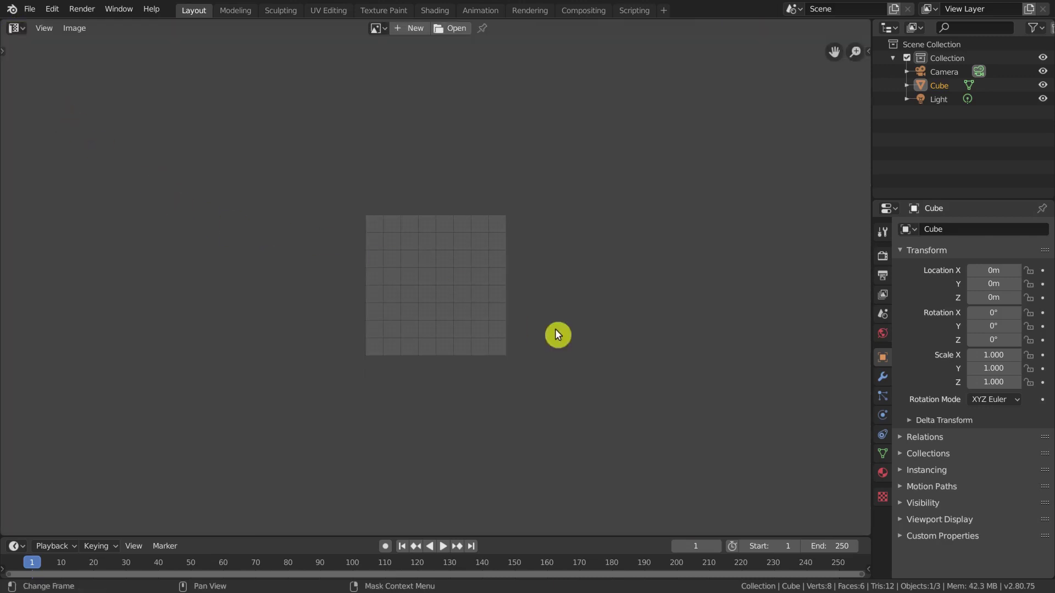
pyautogui.scroll(5, 439, 245)
pyautogui.scroll(-3, 423, 254)
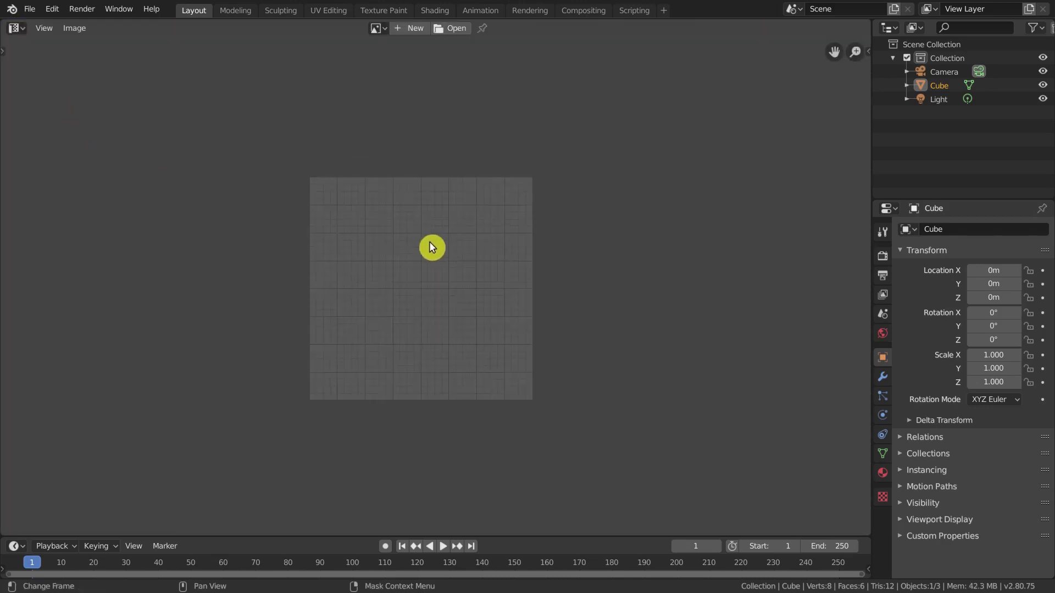
pyautogui.scroll(2, 456, 272)
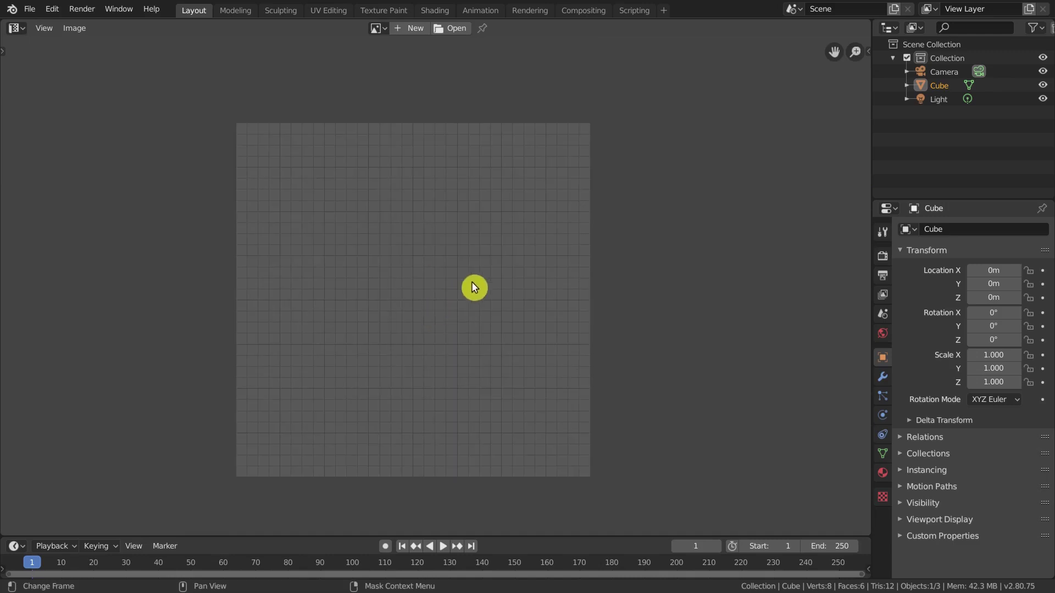
pyautogui.click(20, 29)
pyautogui.click(61, 166)
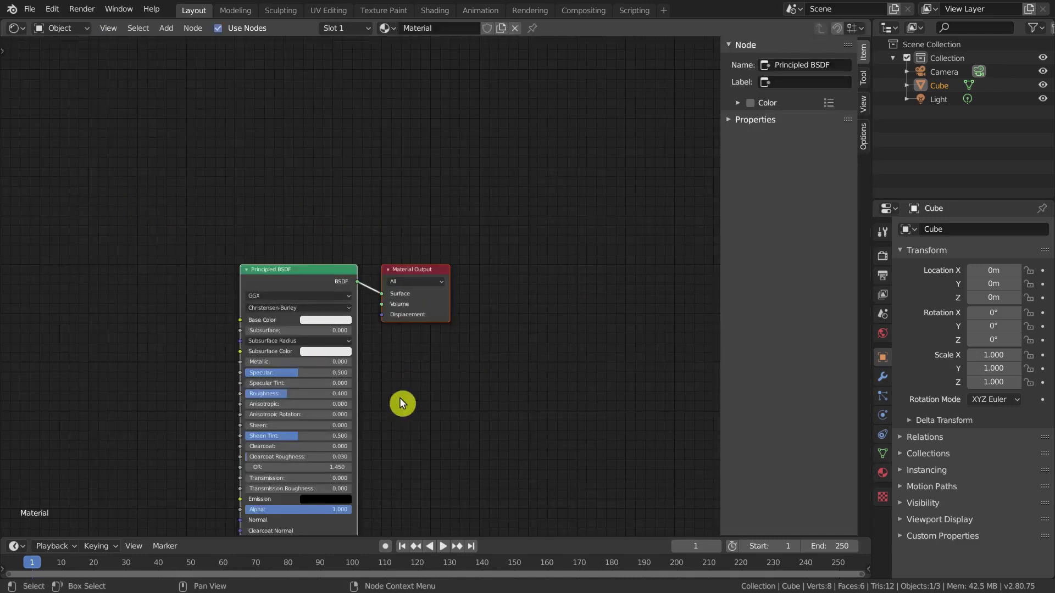
# Step: Frame both shader nodes with Home, then return the main area to the 3D Viewport
pyautogui.press('Home')
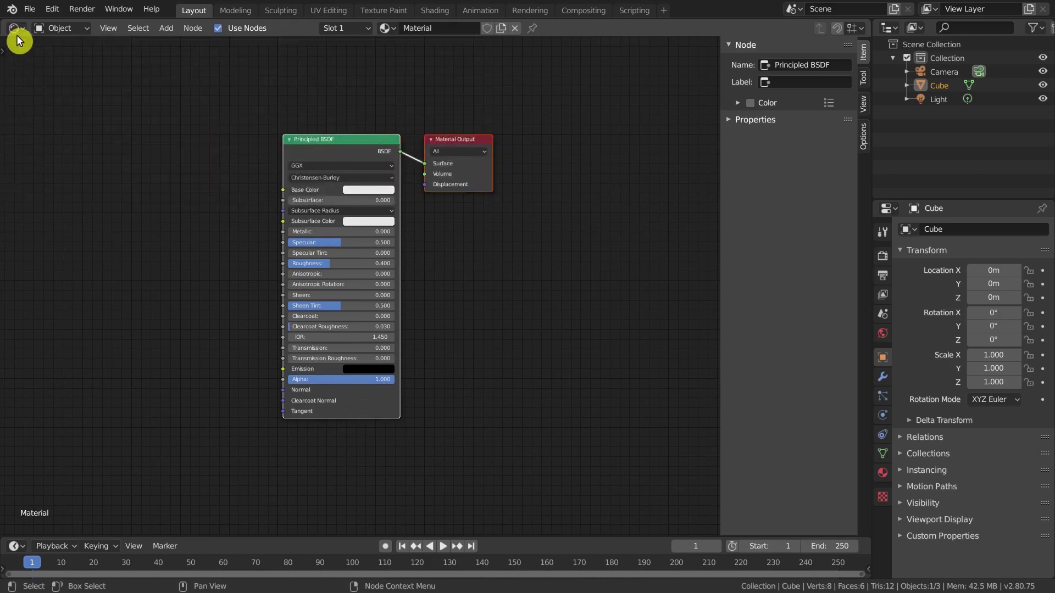
pyautogui.click(20, 29)
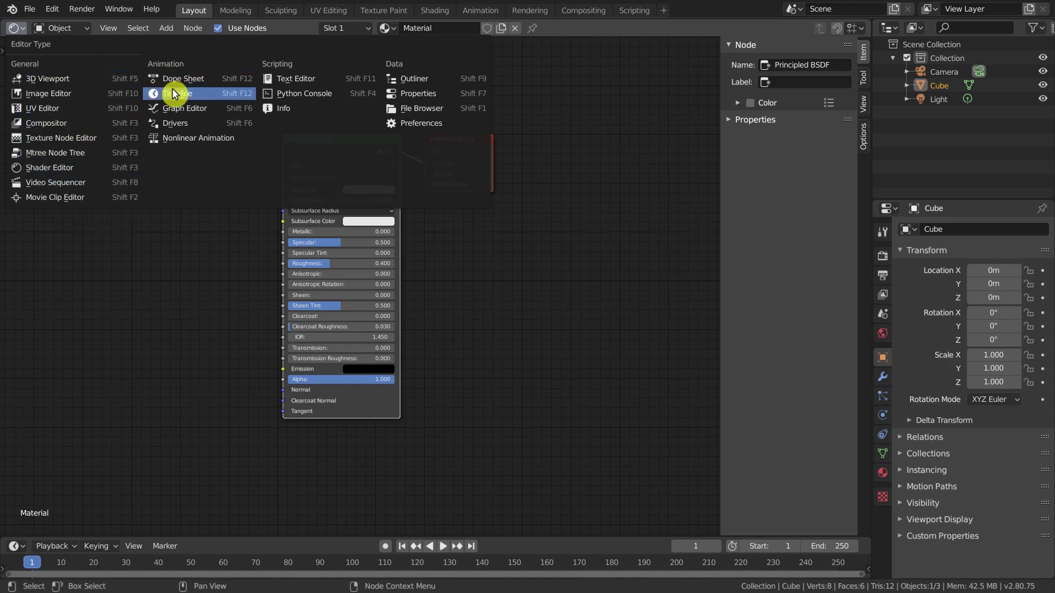
pyautogui.press('Escape')
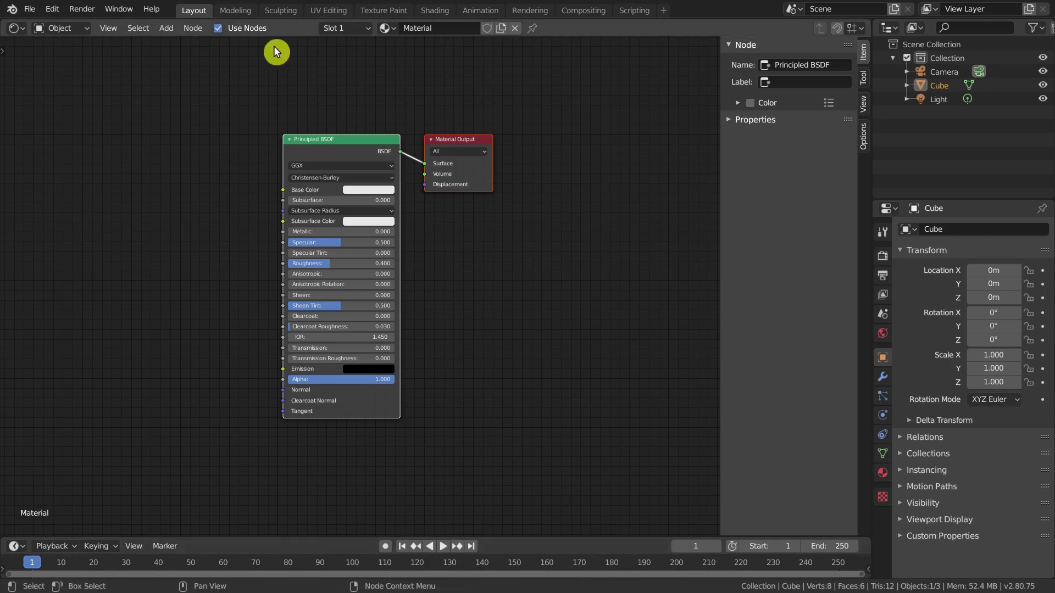
pyautogui.click(16, 28)
pyautogui.click(56, 82)
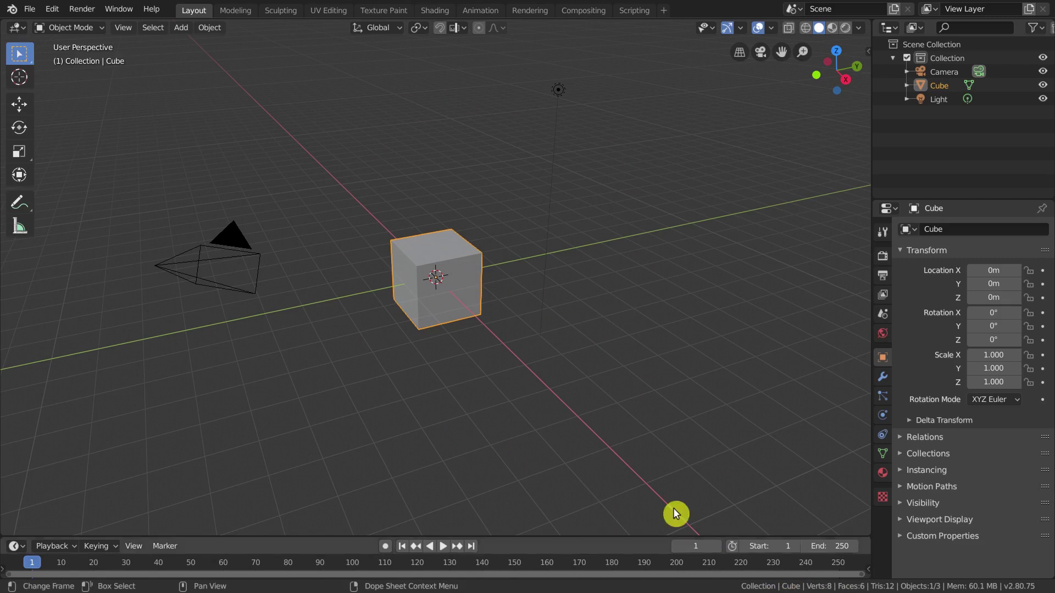
pyautogui.click(165, 226)
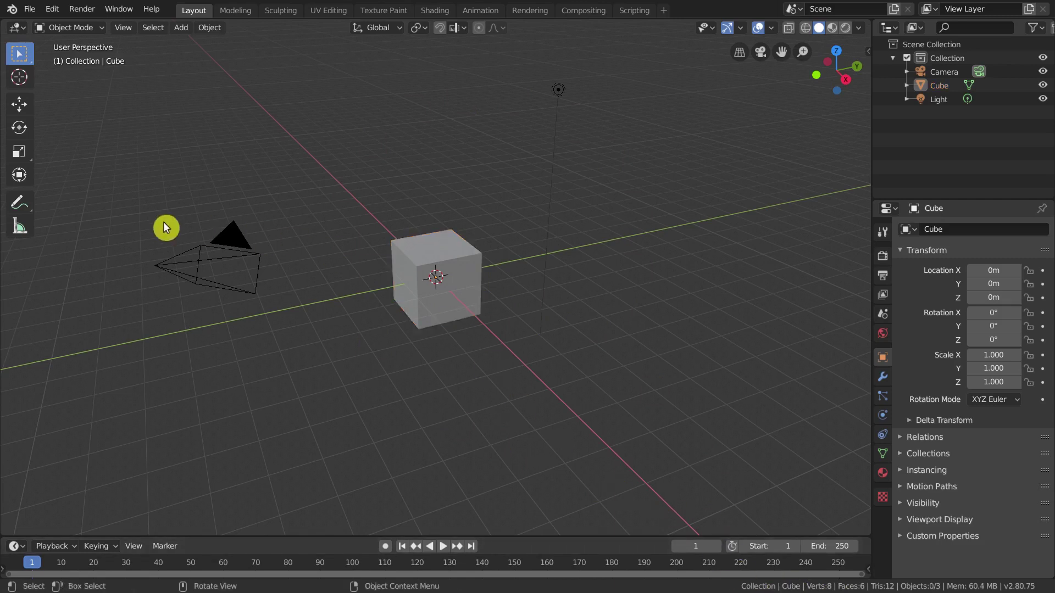
pyautogui.click(199, 274)
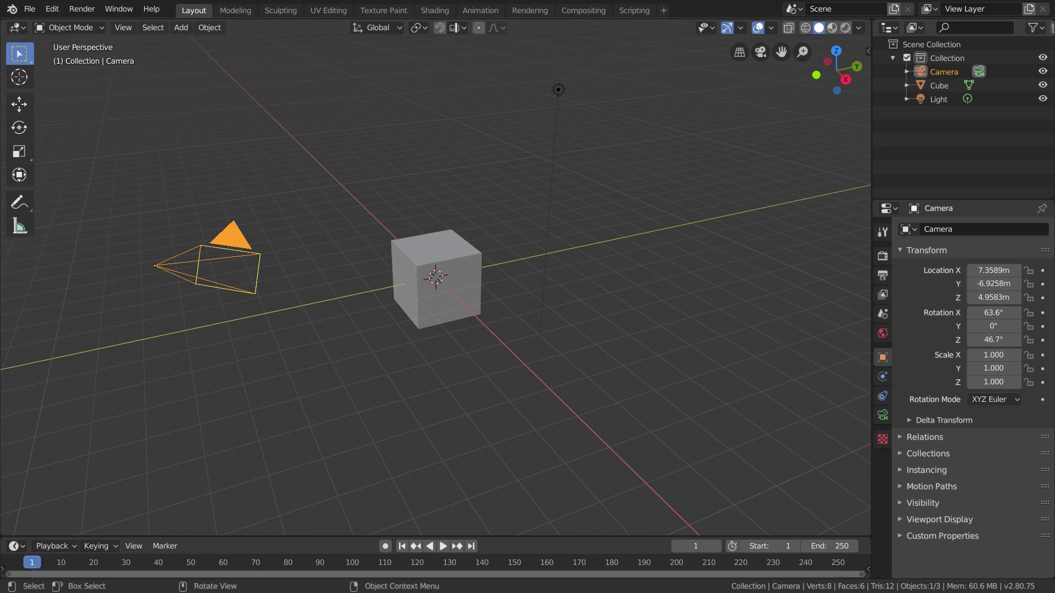
# Step: Widen the right-side outliner and properties column and lower the border between them slightly
pyautogui.press('g')
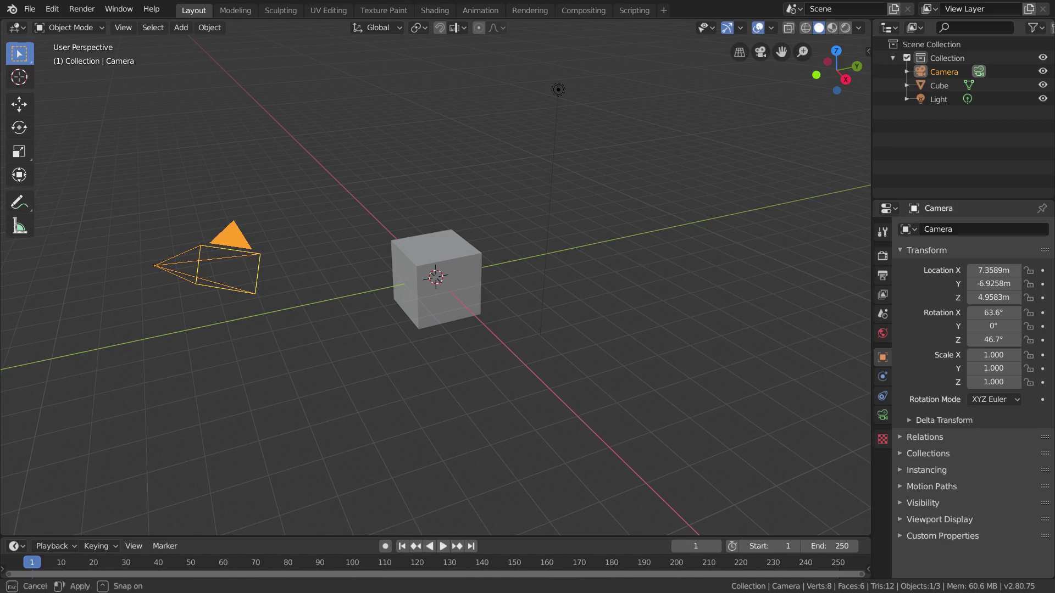
pyautogui.moveTo(872, 137)
pyautogui.mouseDown()
pyautogui.moveTo(686, 137)
pyautogui.moveTo(846, 137)
pyautogui.moveTo(749, 138)
pyautogui.moveTo(789, 138)
pyautogui.moveTo(772, 137)
pyautogui.mouseUp()
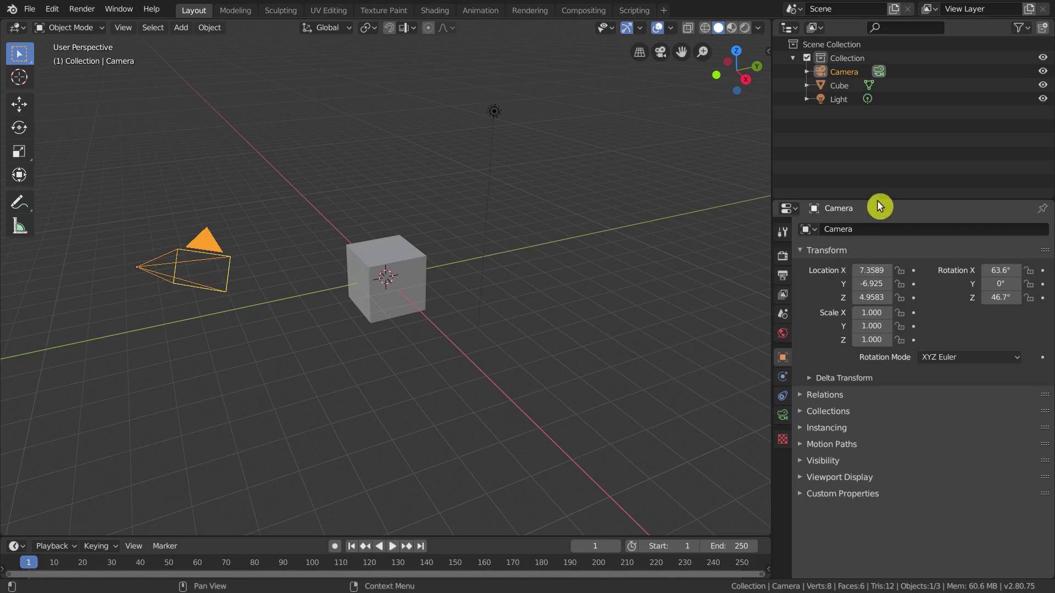
pyautogui.moveTo(876, 201)
pyautogui.mouseDown()
pyautogui.moveTo(876, 261)
pyautogui.moveTo(876, 211)
pyautogui.mouseUp()
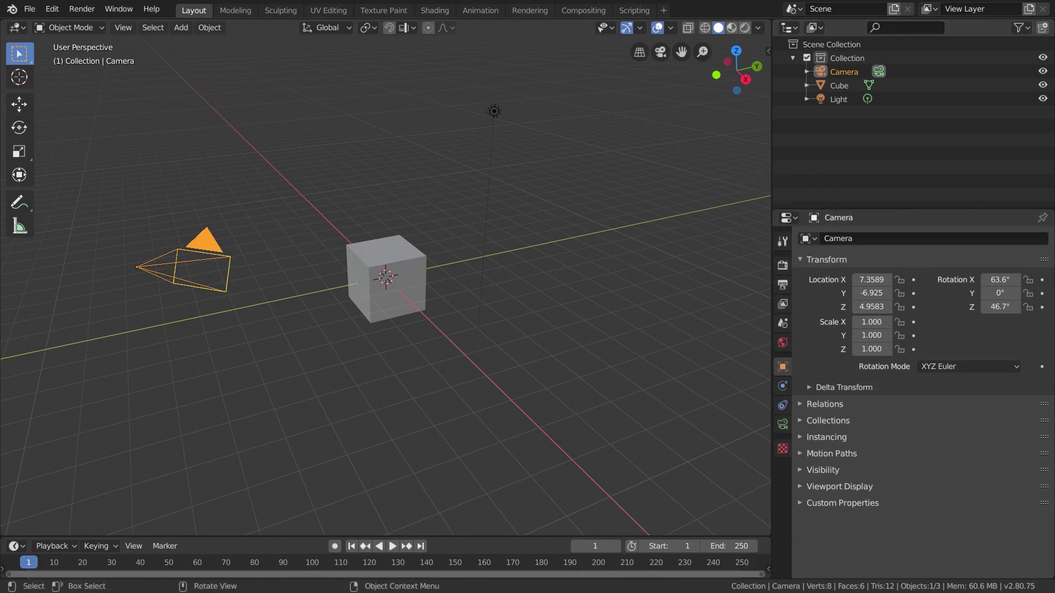
pyautogui.rightClick(771, 179)
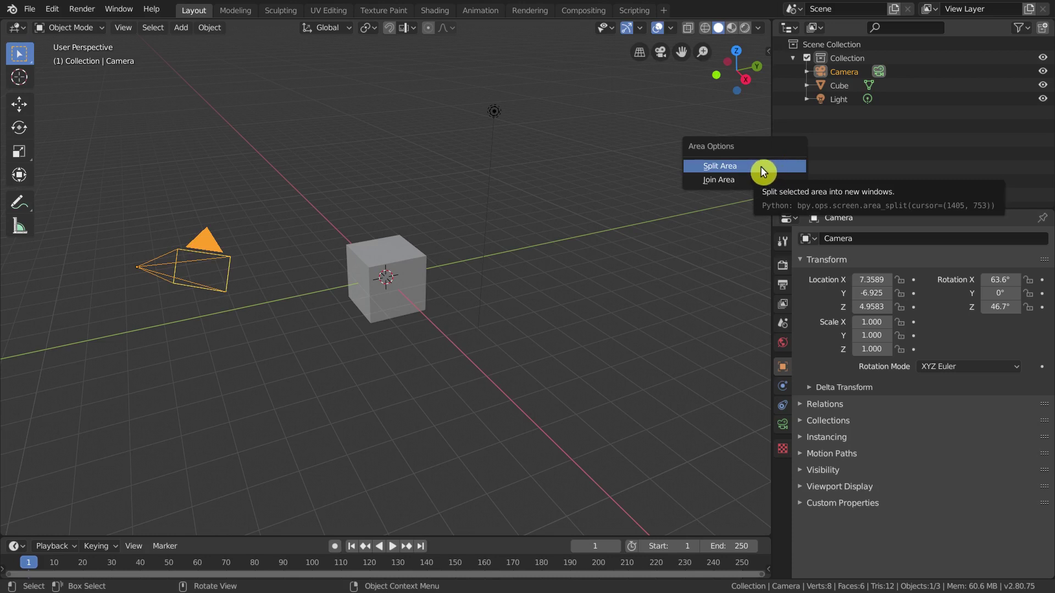
pyautogui.click(760, 166)
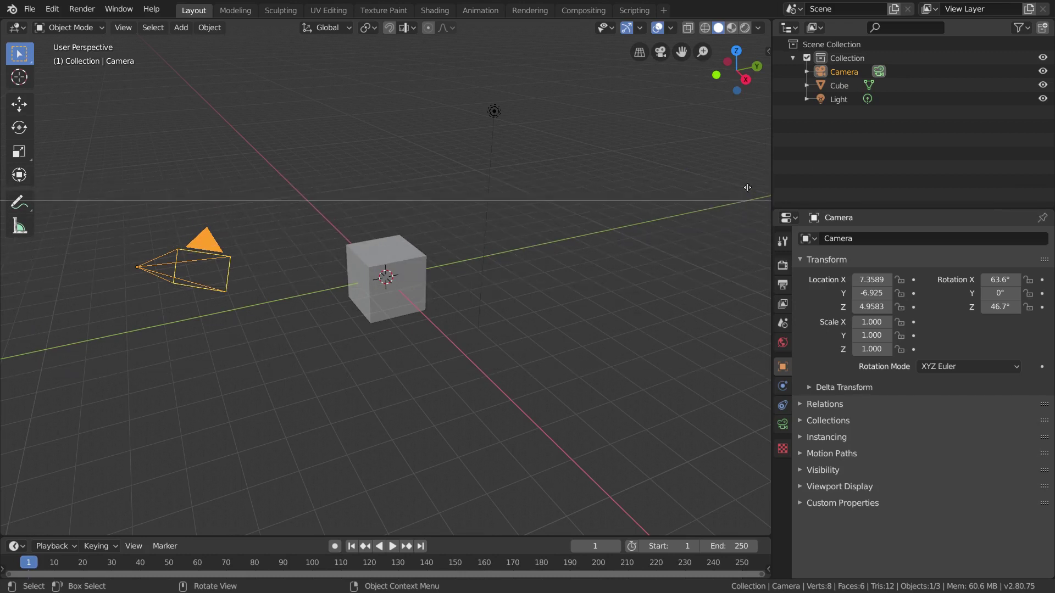
pyautogui.click(742, 255)
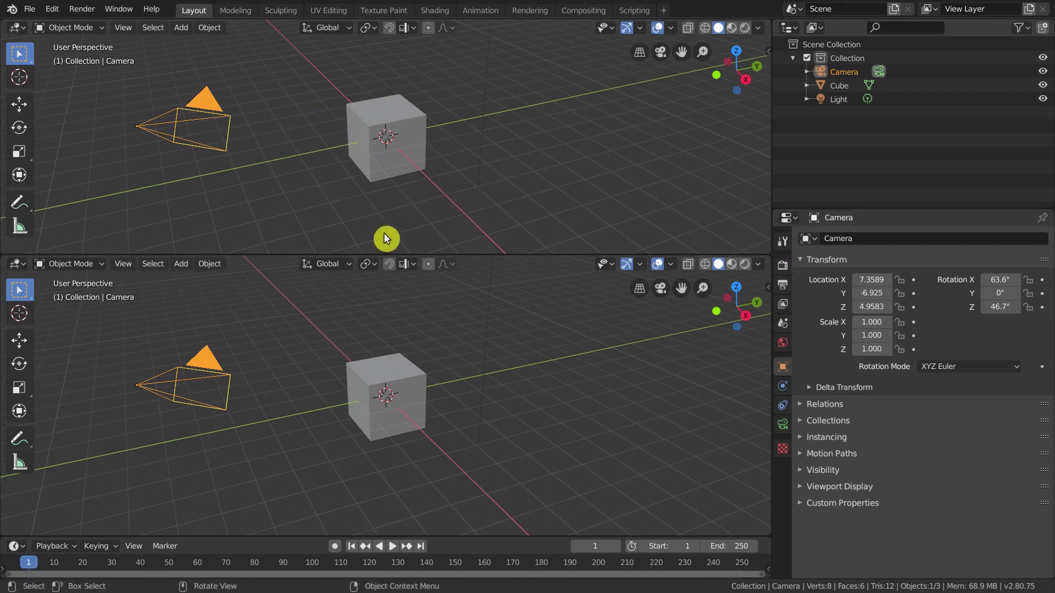
pyautogui.rightClick(532, 254)
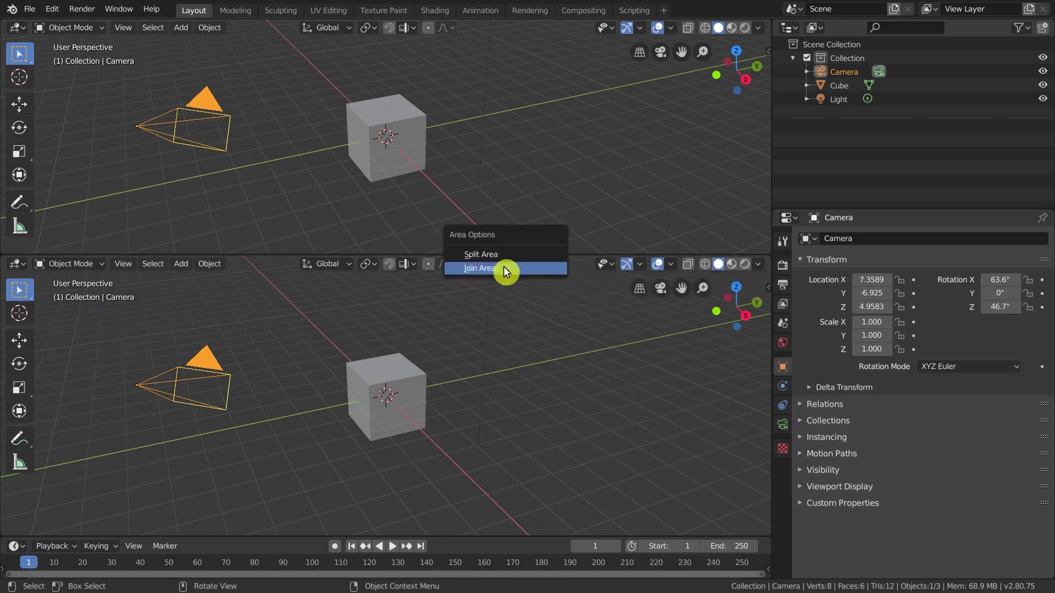
pyautogui.click(515, 269)
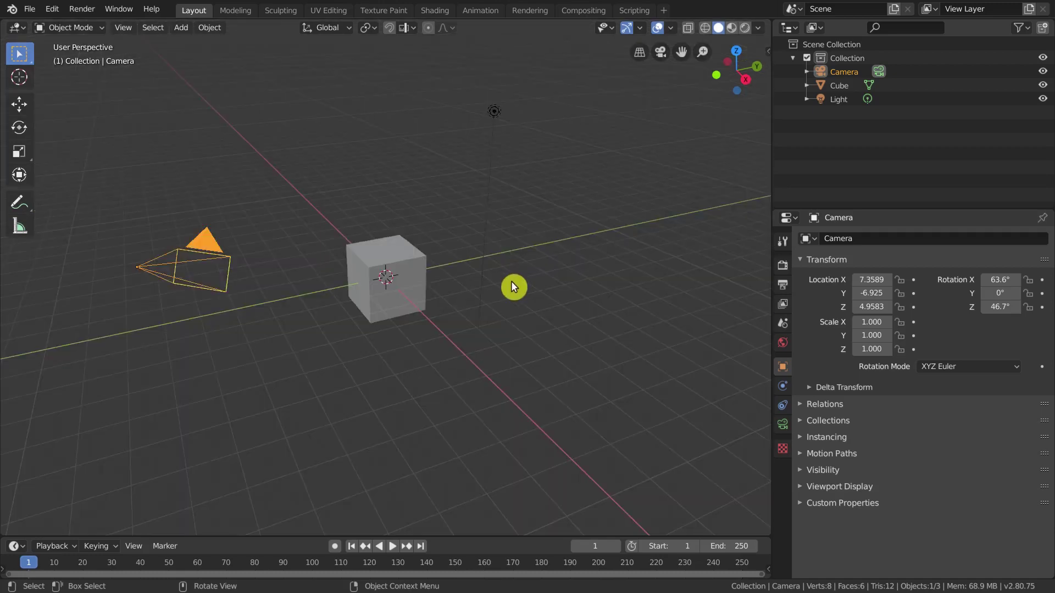
pyautogui.rightClick(770, 186)
pyautogui.click(726, 177)
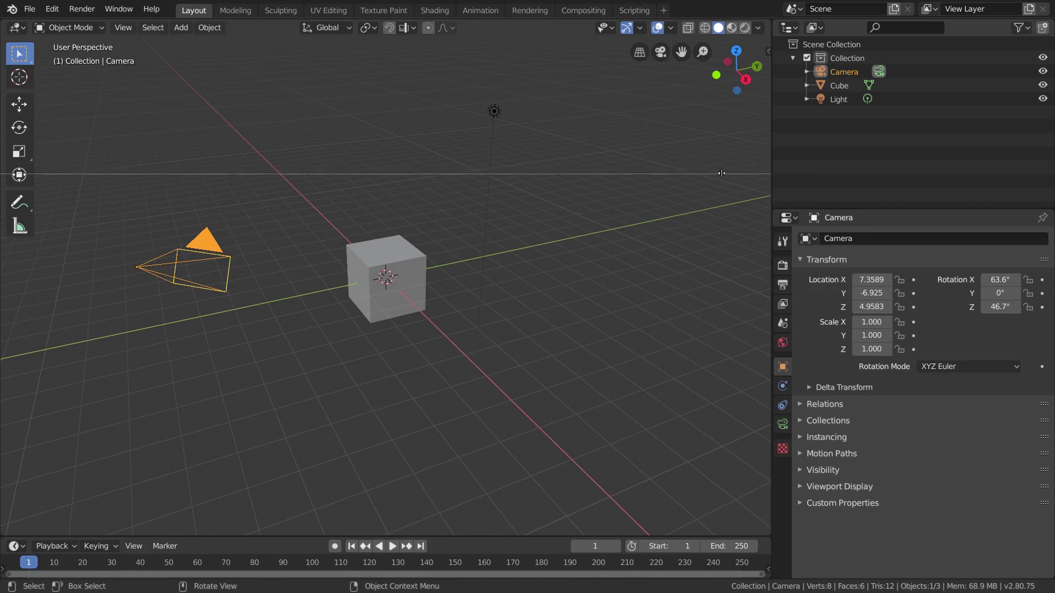
pyautogui.click(582, 246)
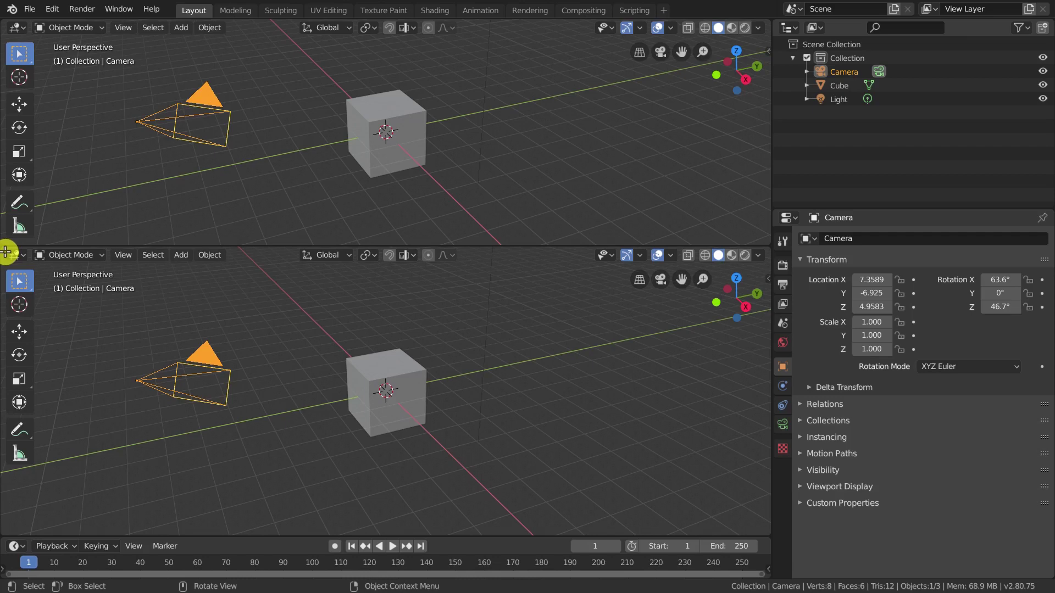
pyautogui.moveTo(6, 251)
pyautogui.mouseDown()
pyautogui.moveTo(246, 200)
pyautogui.moveTo(399, 152)
pyautogui.moveTo(423, 330)
pyautogui.moveTo(454, 168)
pyautogui.moveTo(428, 116)
pyautogui.moveTo(390, 116)
pyautogui.moveTo(397, 131)
pyautogui.moveTo(388, 119)
pyautogui.mouseUp()
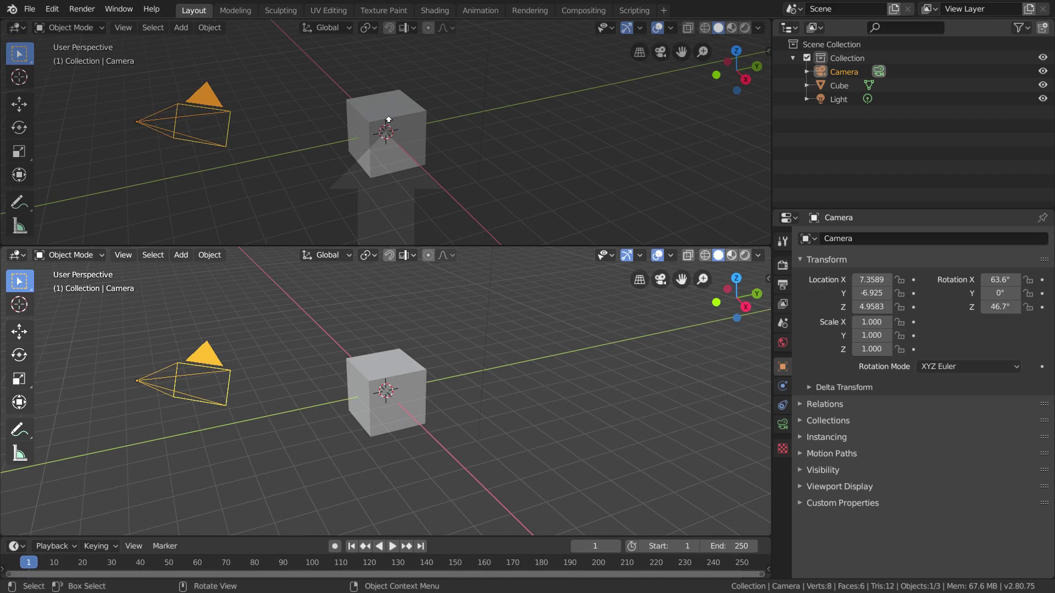
pyautogui.moveTo(389, 120); pyautogui.dragTo(388, 119)
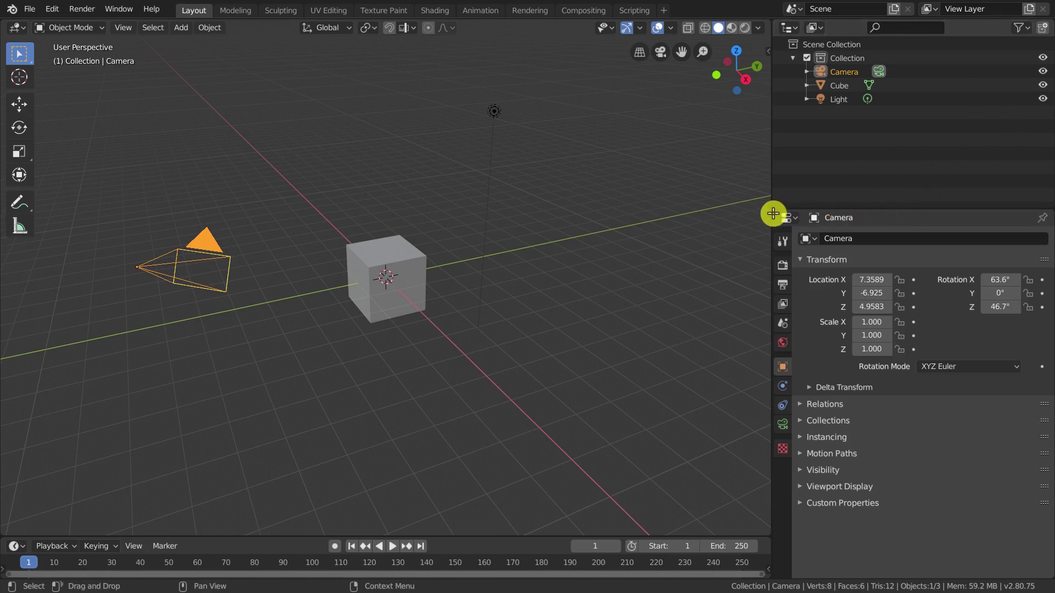
# Step: Join the outliner into the properties editor, scroll its contents, then zoom them in and back out
pyautogui.moveTo(774, 213)
pyautogui.mouseDown()
pyautogui.moveTo(781, 187)
pyautogui.moveTo(787, 194)
pyautogui.mouseUp()
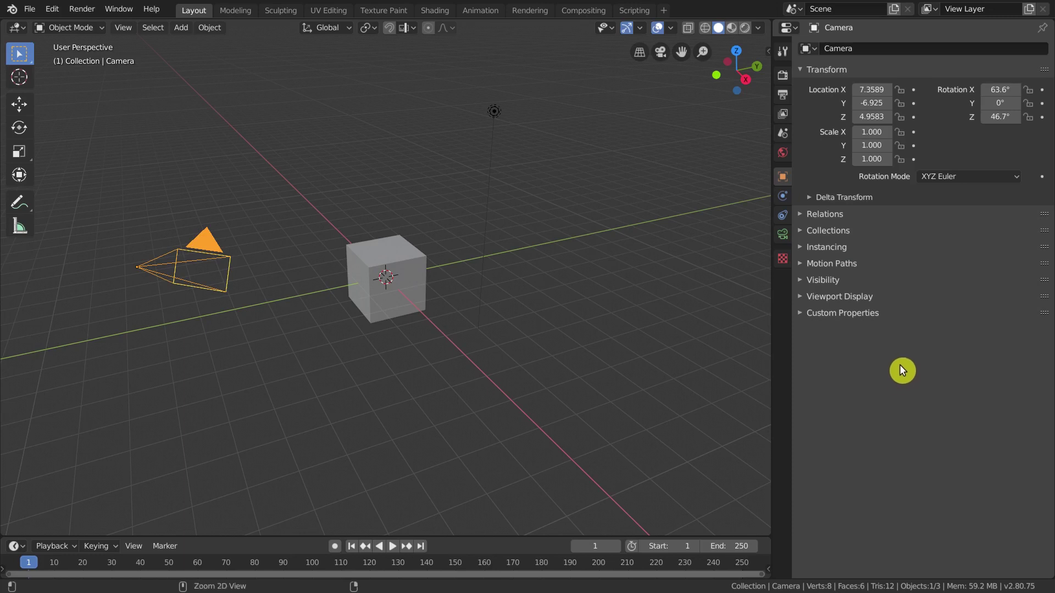
pyautogui.keyDown('ctrl'); pyautogui.scroll(-2, 902, 370); pyautogui.keyUp('ctrl')
pyautogui.keyDown('ctrl'); pyautogui.scroll(1, 902, 369); pyautogui.keyUp('ctrl')
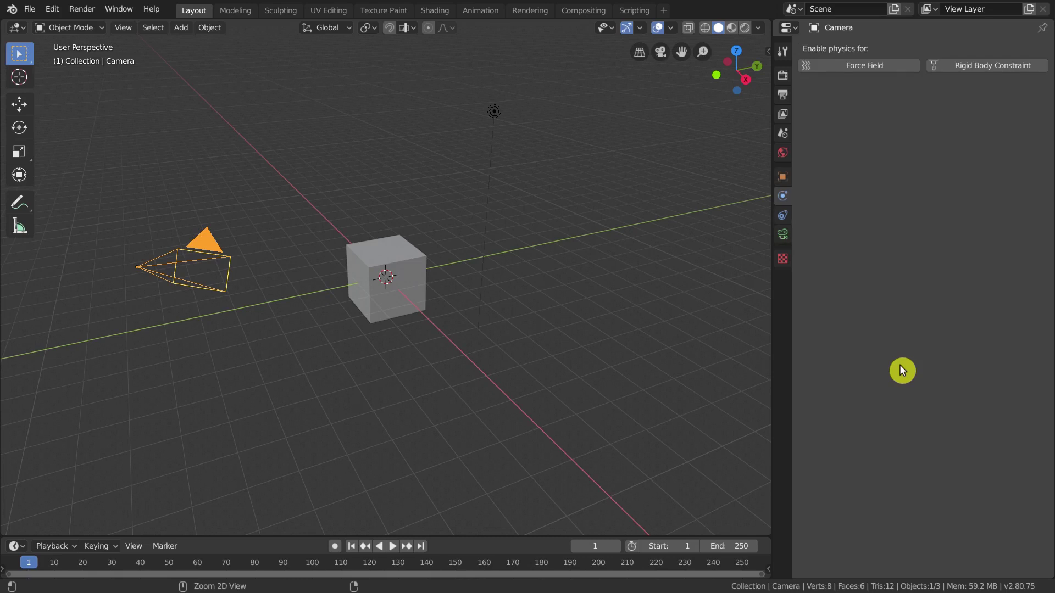
pyautogui.keyDown('ctrl'); pyautogui.scroll(-1, 902, 370); pyautogui.keyUp('ctrl')
pyautogui.keyDown('ctrl'); pyautogui.scroll(2, 902, 370); pyautogui.keyUp('ctrl')
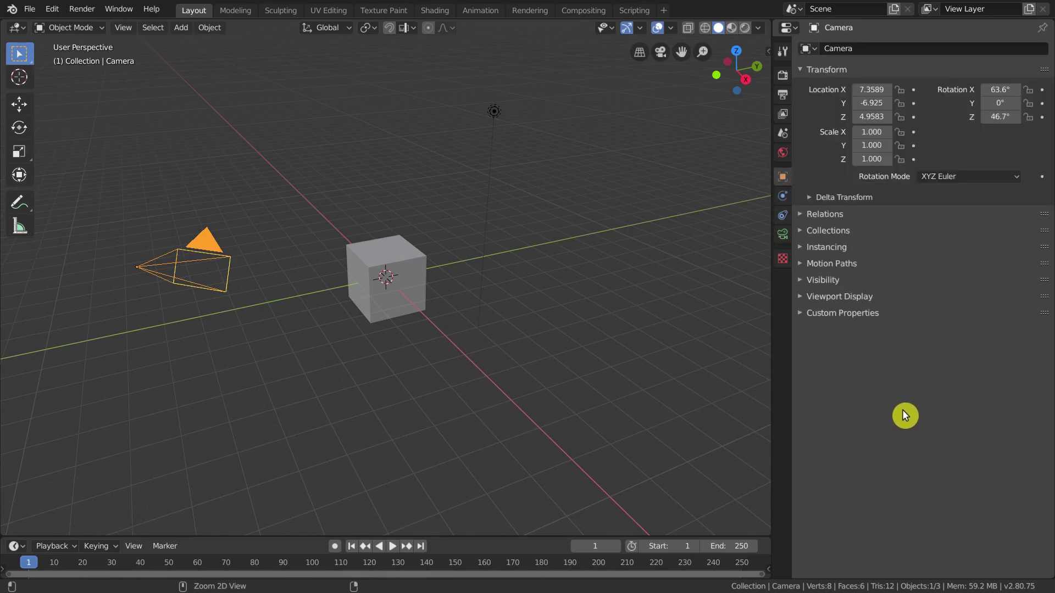
pyautogui.moveTo(902, 410)
pyautogui.keyDown('ctrl'); pyautogui.mouseDown(button='middle')
pyautogui.moveTo(922, 242)
pyautogui.moveTo(925, 294)
pyautogui.moveTo(924, 195)
pyautogui.moveTo(933, 248)
pyautogui.moveTo(942, 148)
pyautogui.mouseUp(button='middle'); pyautogui.keyUp('ctrl')
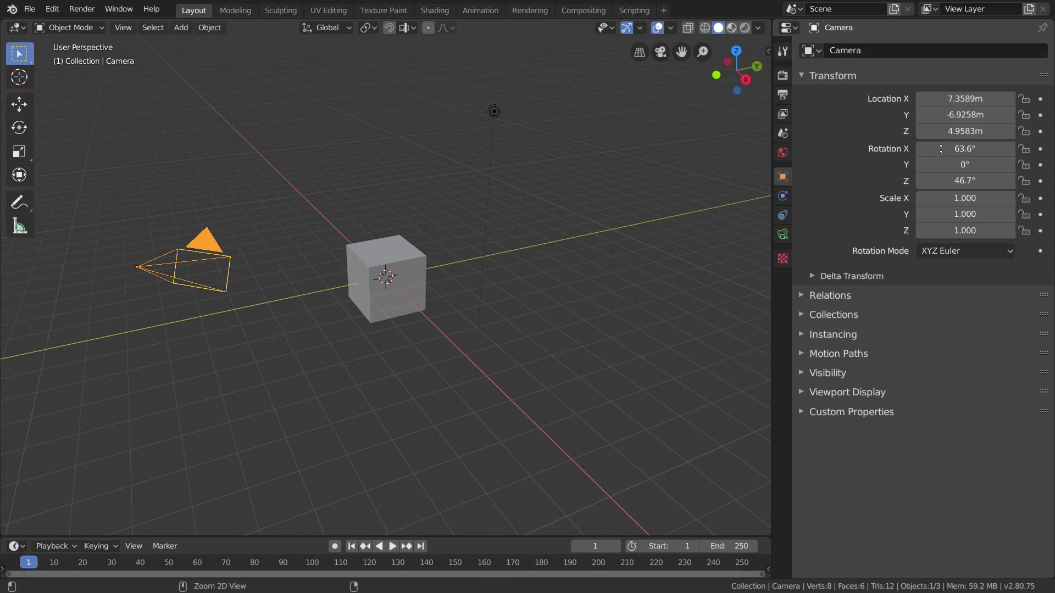
pyautogui.moveTo(941, 149)
pyautogui.keyDown('ctrl'); pyautogui.mouseDown(button='middle')
pyautogui.moveTo(943, 181)
pyautogui.moveTo(948, 94)
pyautogui.moveTo(961, 153)
pyautogui.mouseUp(button='middle'); pyautogui.keyUp('ctrl')
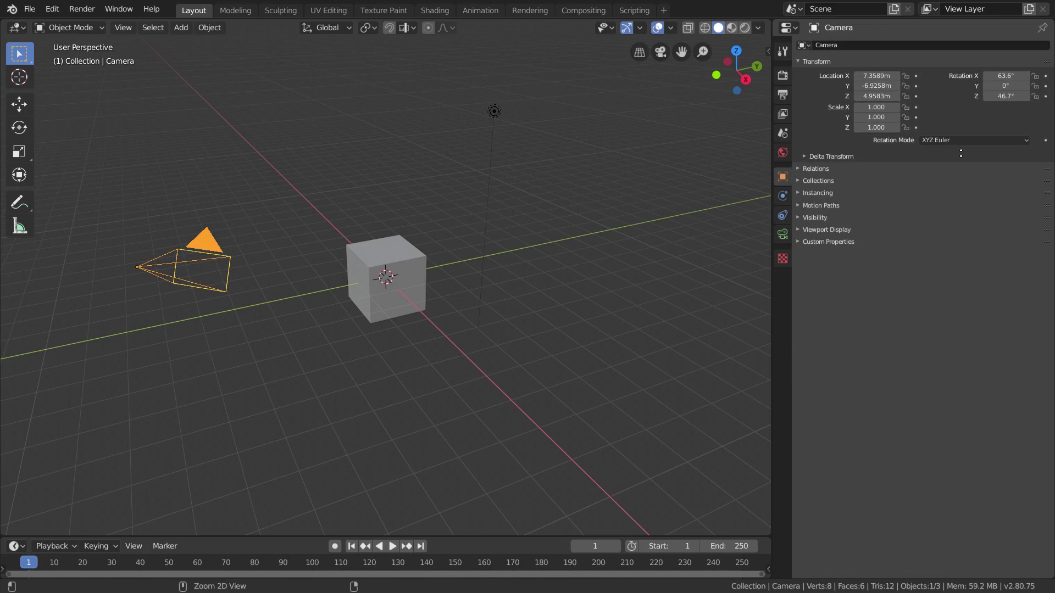